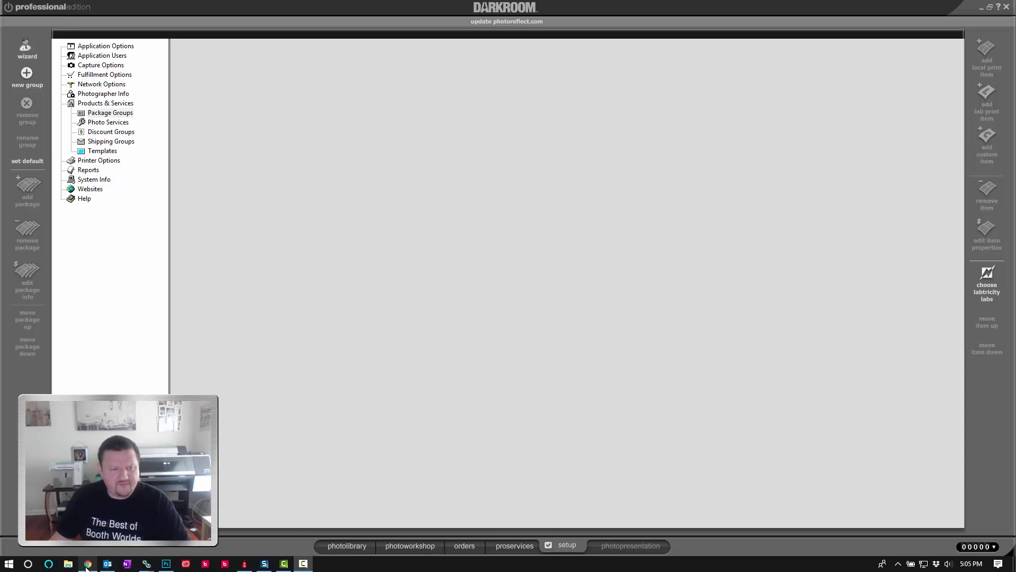
Step: In Chrome, search the Darkroom help center for "custom" and open the article "How do I add custom print sizes to Darkroom Core?"
click(87, 564)
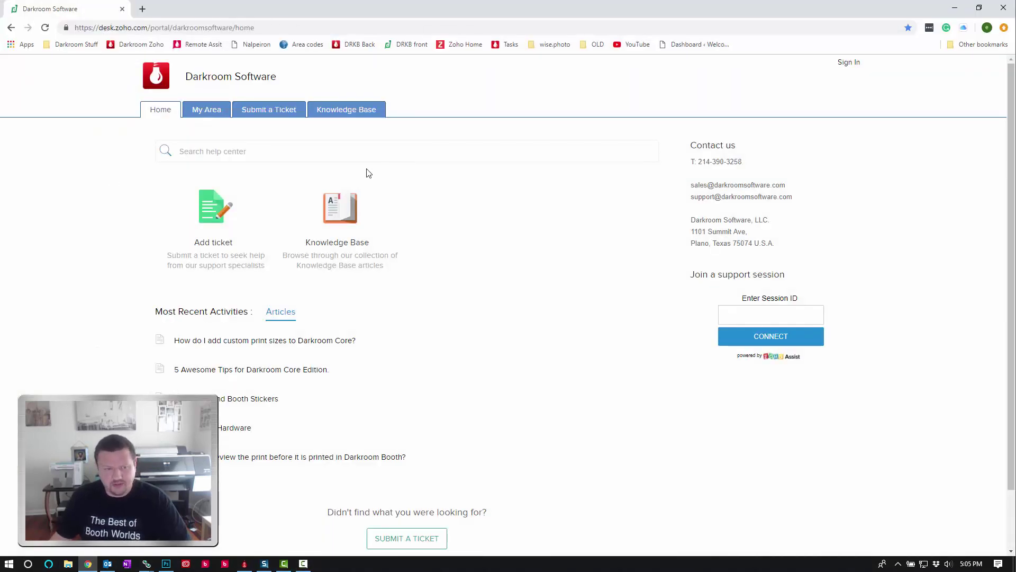
click(271, 154)
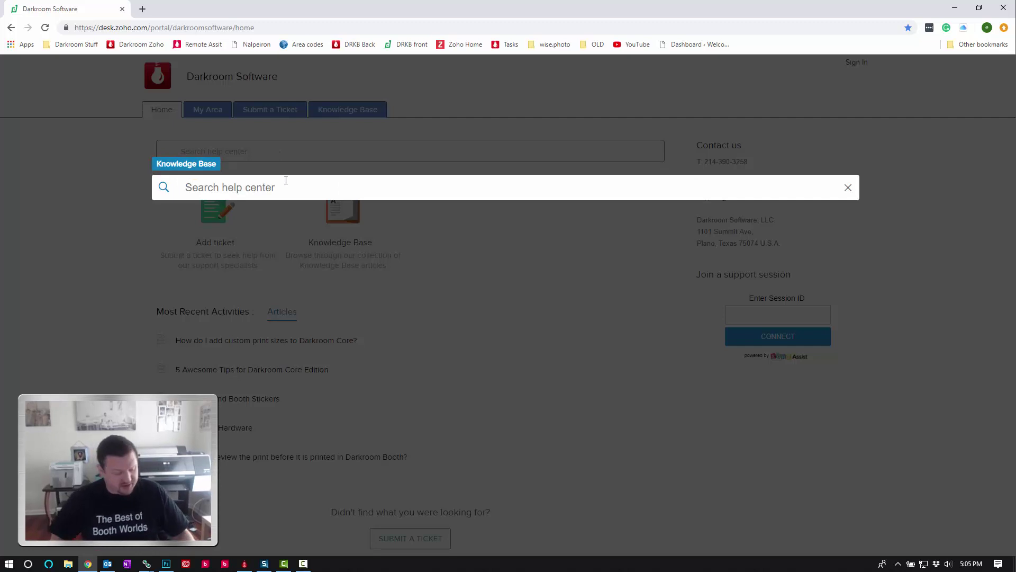
text(cust)
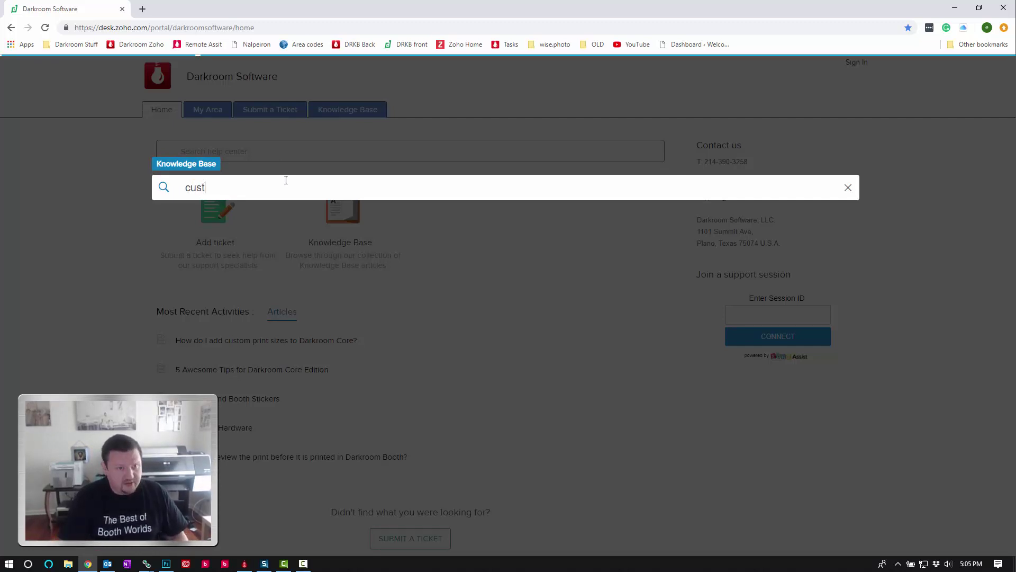
text(om)
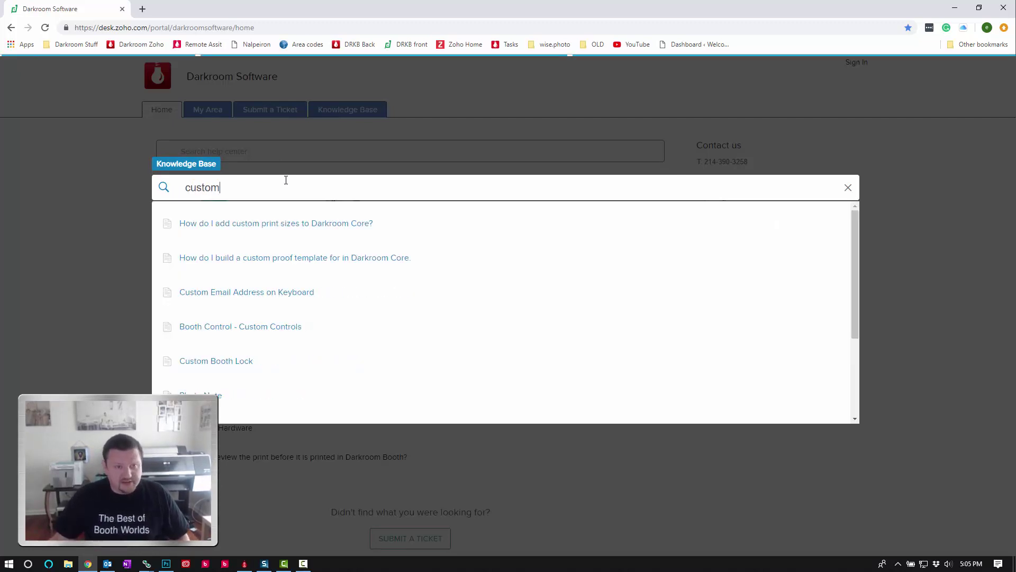
click(268, 228)
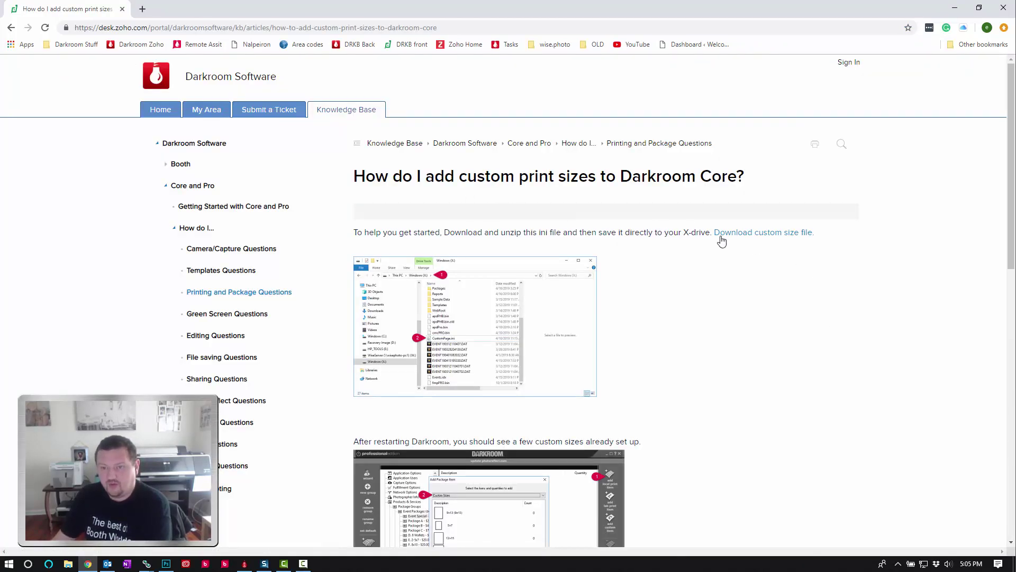
Step: Download CustomPage.zip from the article's custom size file link and show the downloaded archive in its folder
click(776, 239)
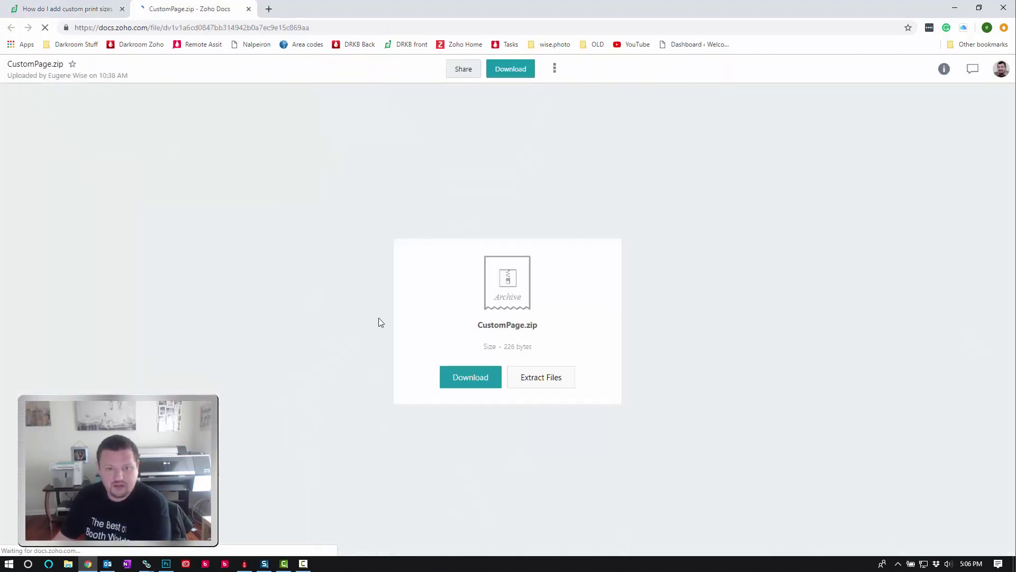
click(479, 377)
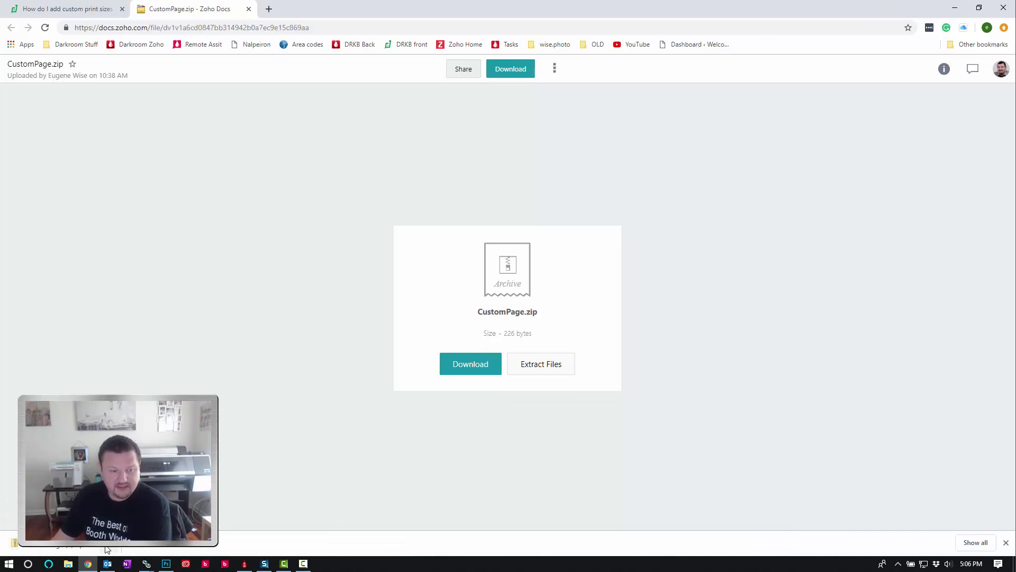
click(133, 507)
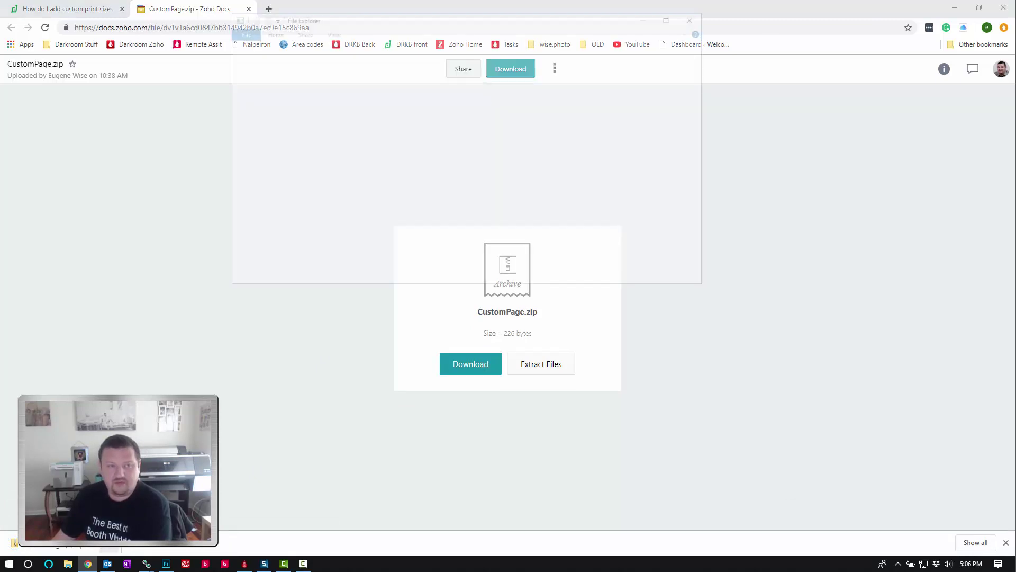
click(952, 8)
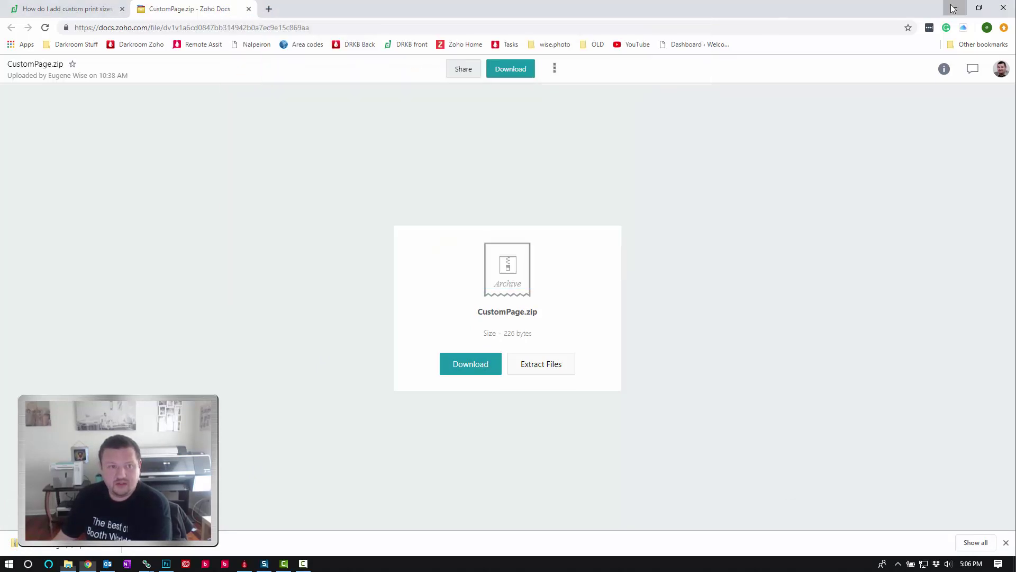
click(979, 7)
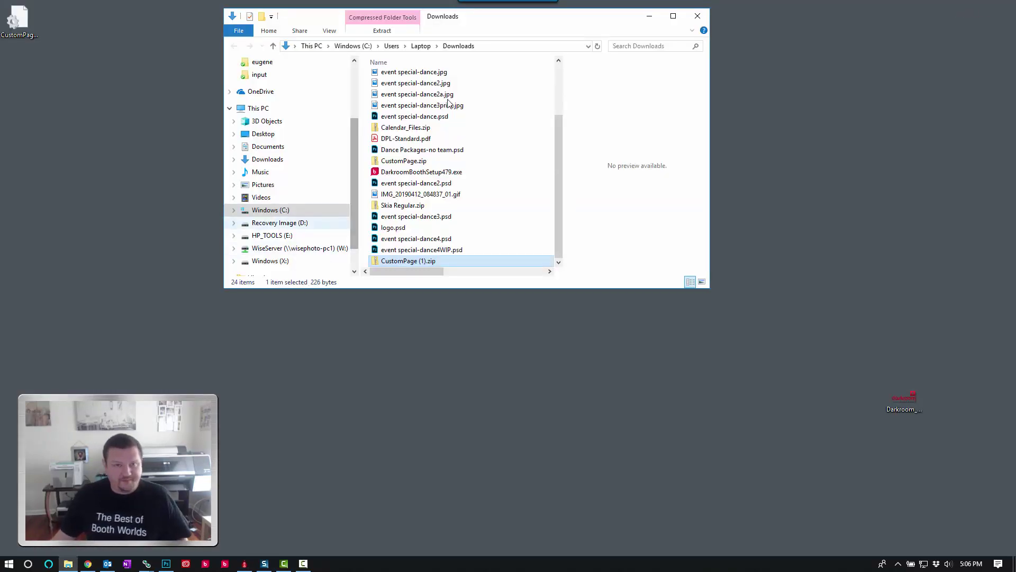
Step: Copy CustomPage.ini out of the downloaded CustomPage (1).zip into the root of the Windows (X:) drive using a second File Explorer window
key(ctrl+n)
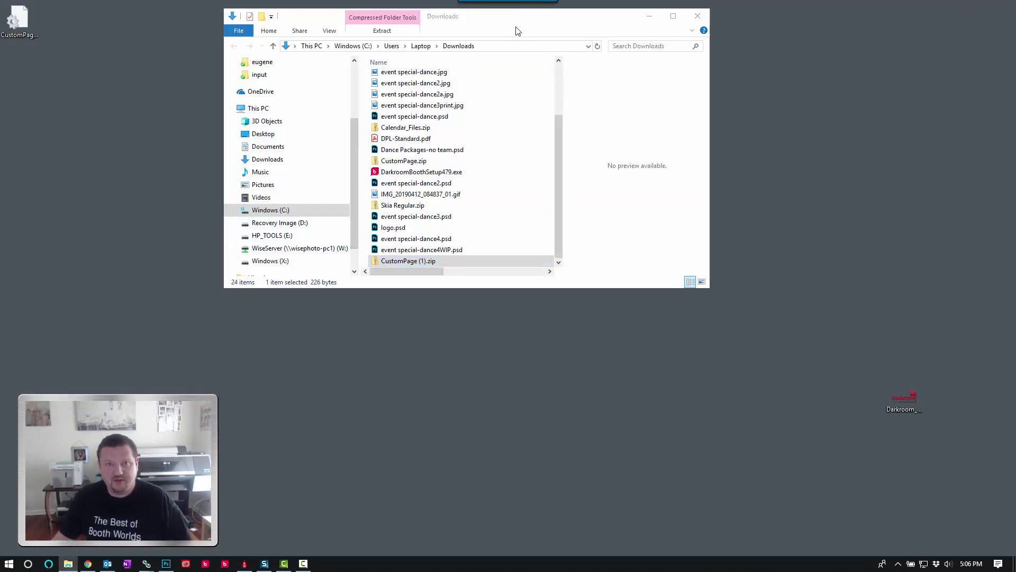
drag(476, 32, 711, 216)
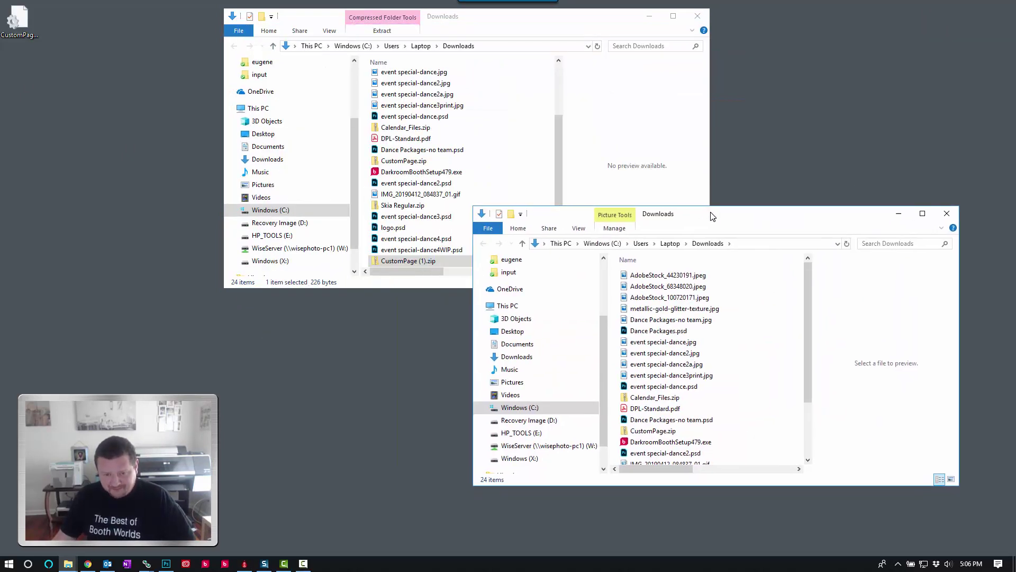
click(516, 458)
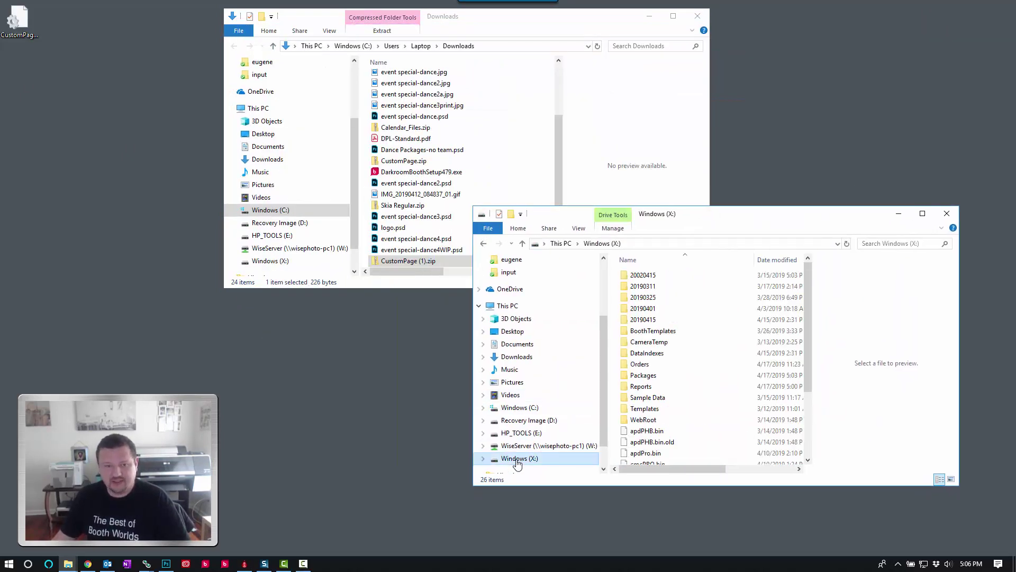
double_click(408, 260)
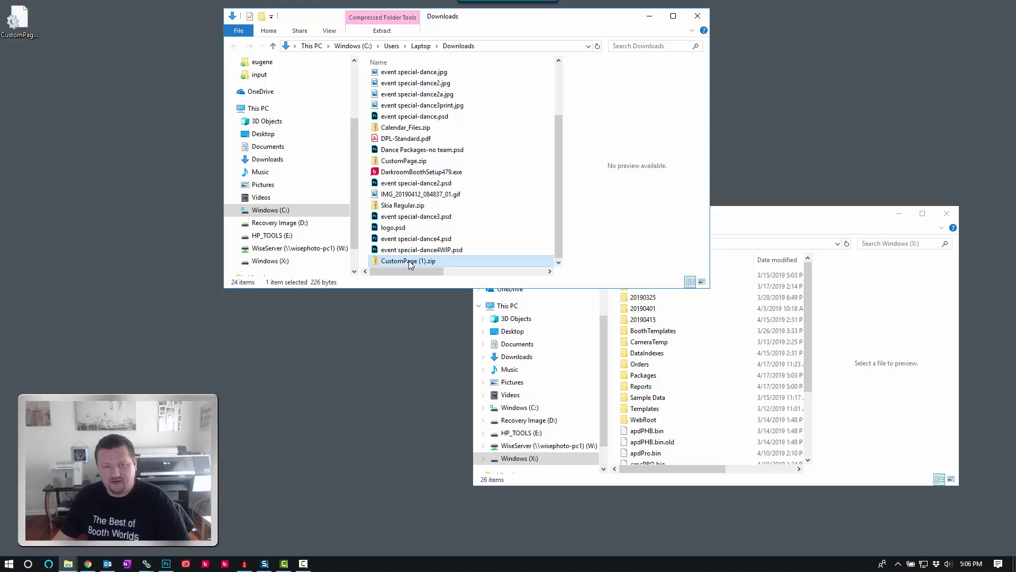
click(389, 80)
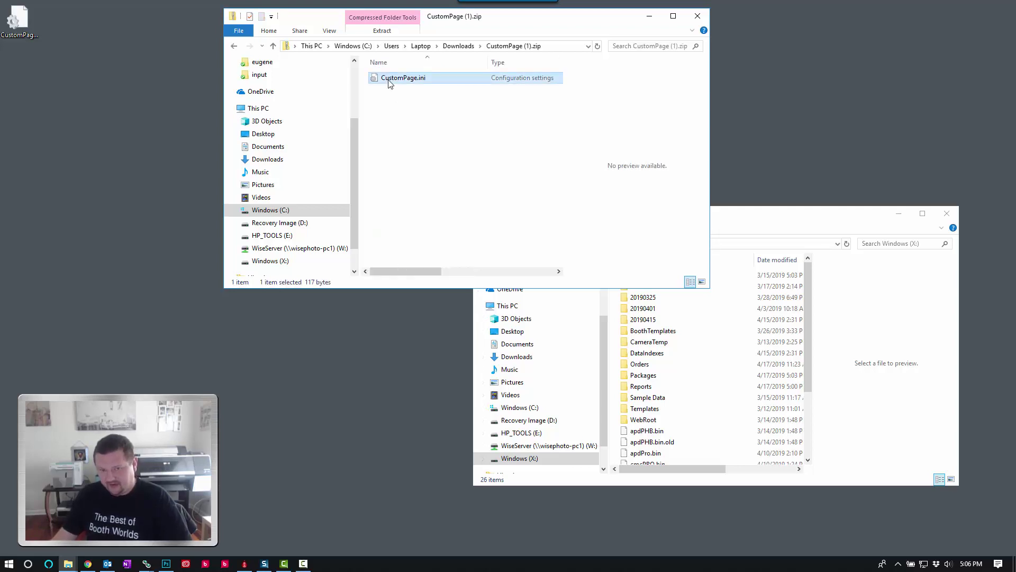
drag(389, 80, 733, 436)
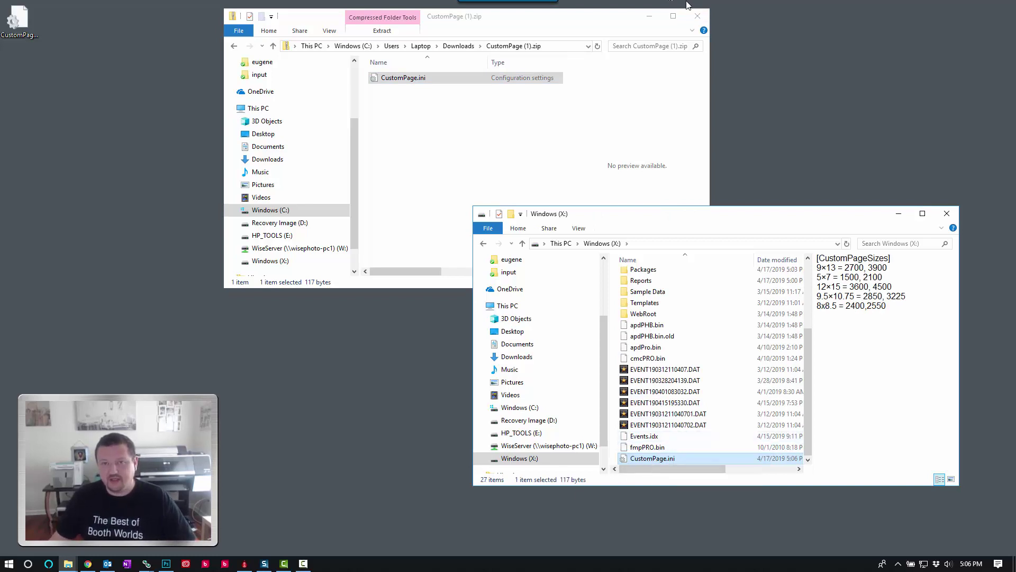
click(697, 16)
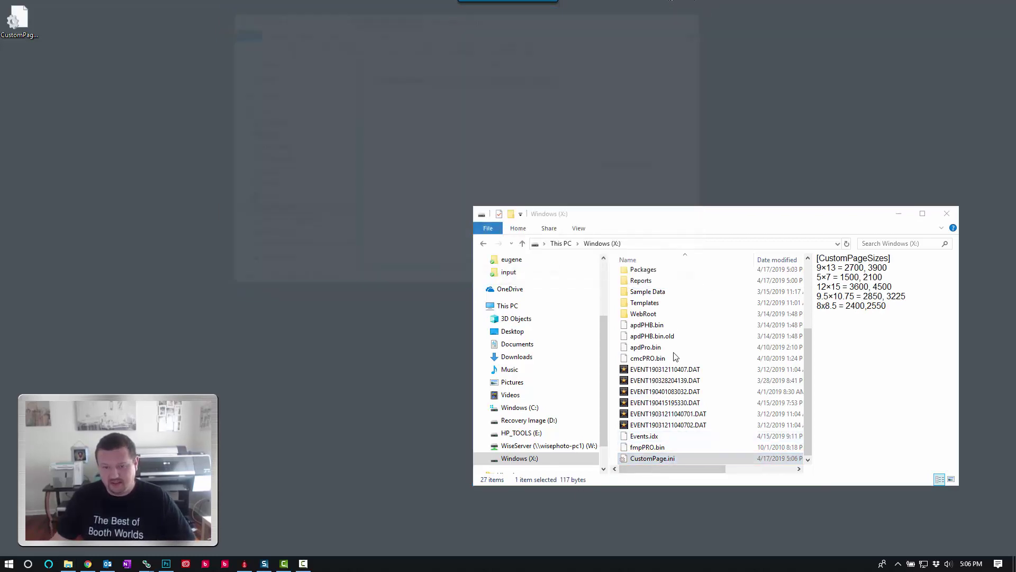
Step: Open CustomPage.ini from the X: drive in Notepad and duplicate the 8x8.5 = 2400,2550 line below itself
double_click(666, 458)
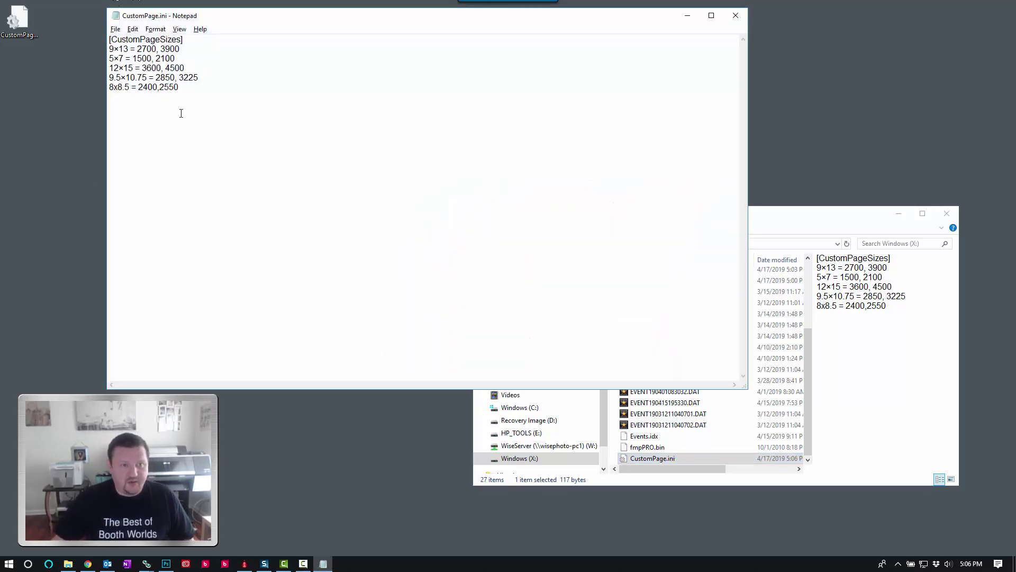
drag(180, 88, 104, 90)
key(ctrl+c)
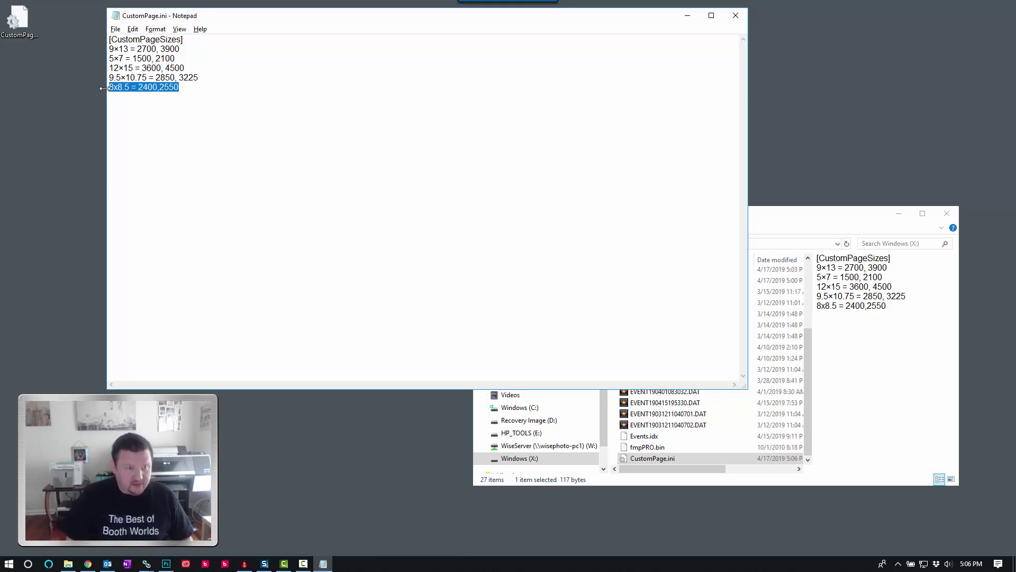
key(Left)
key(Right)
key(Return)
key(BackSpace)
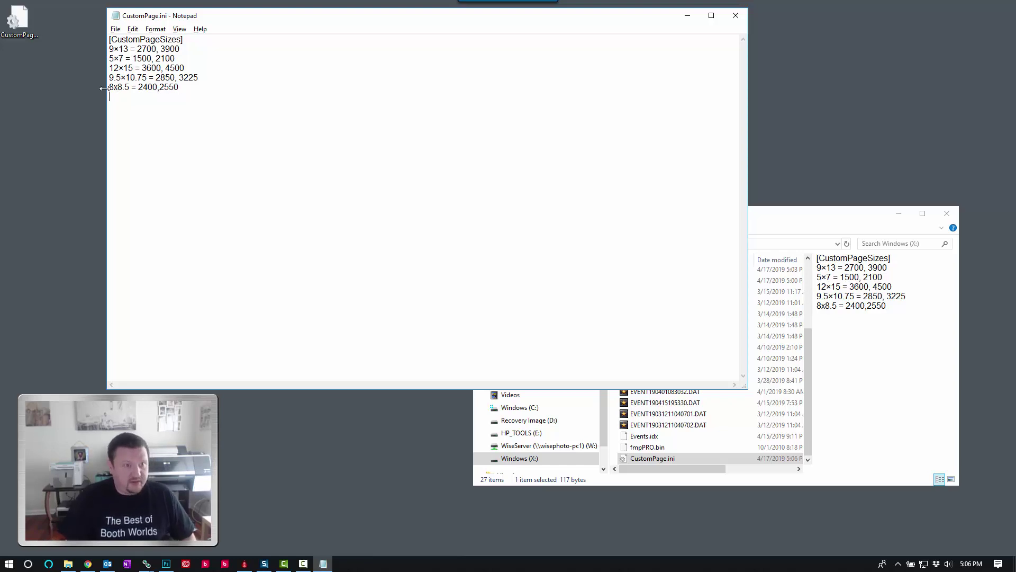
key(ctrl+v)
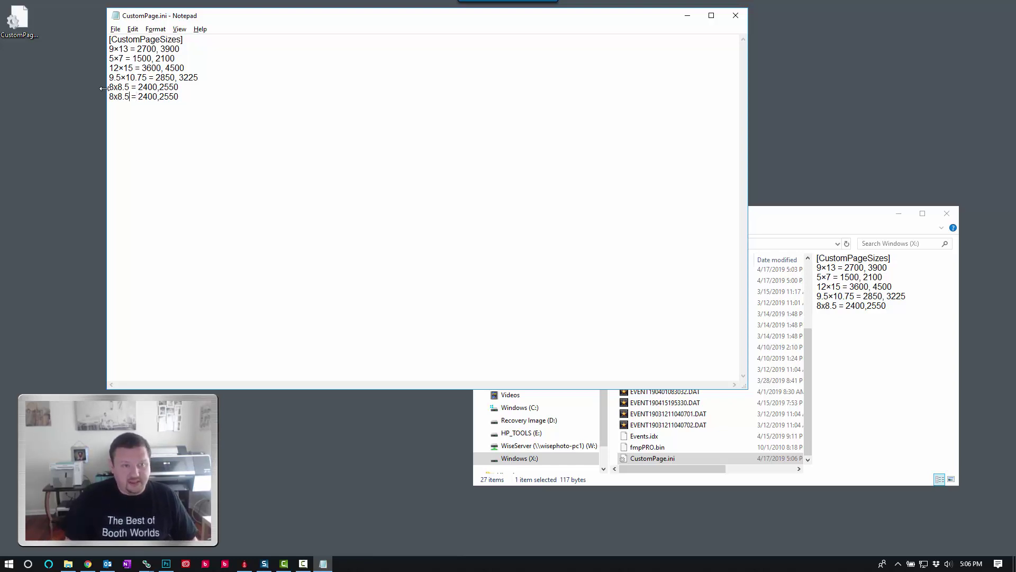
Step: Change the duplicated line to 8x15 = 2400,4500, then save and close CustomPage.ini
key(BackSpace)
key(BackSpace)
key(BackSpace)
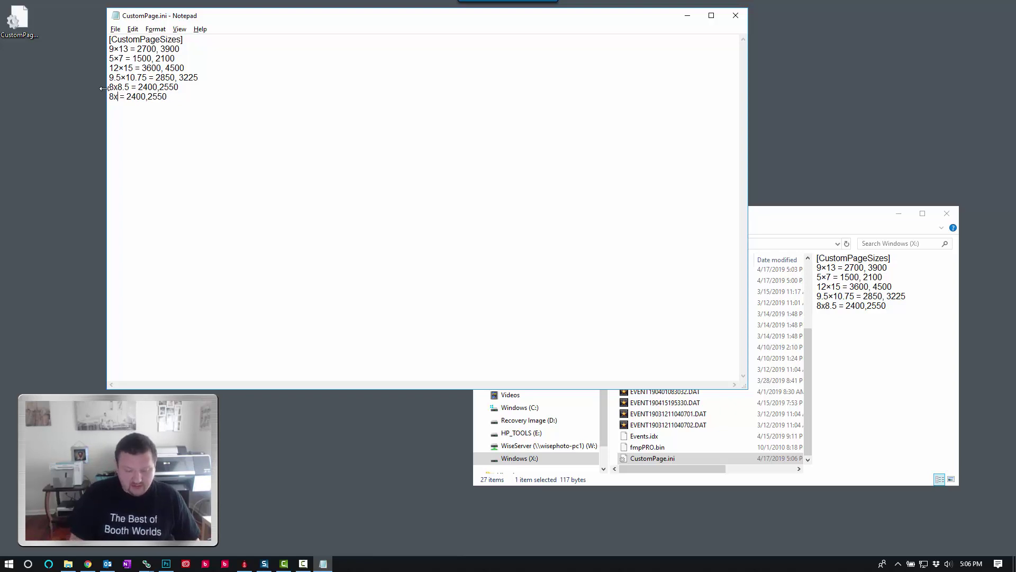
text(15)
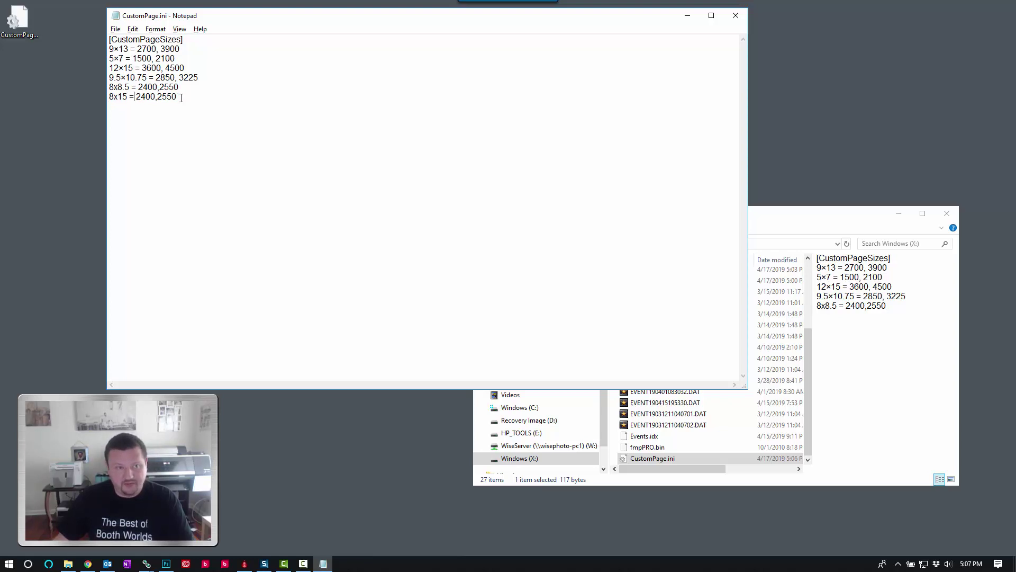
drag(181, 98, 164, 97)
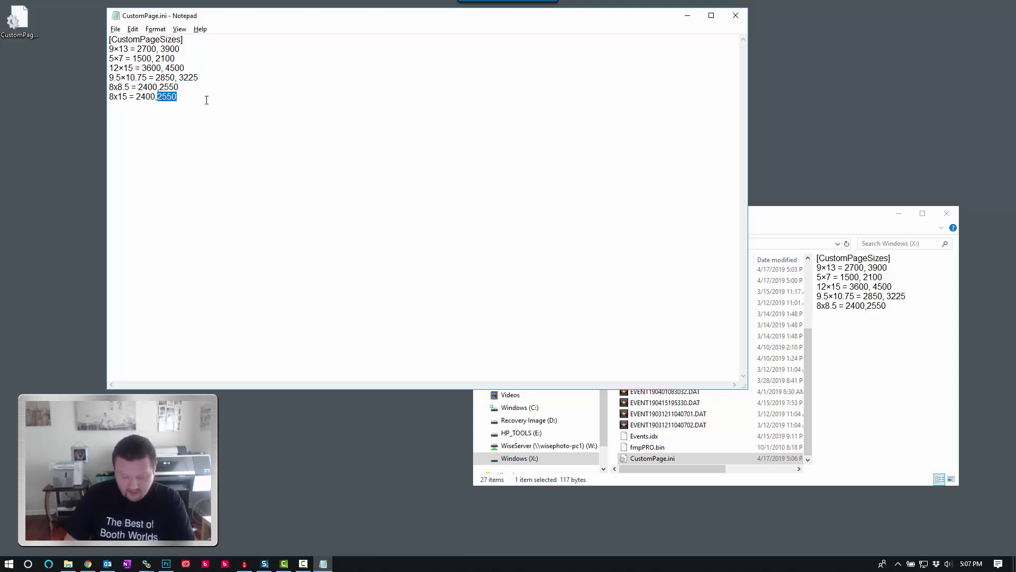
text(4500)
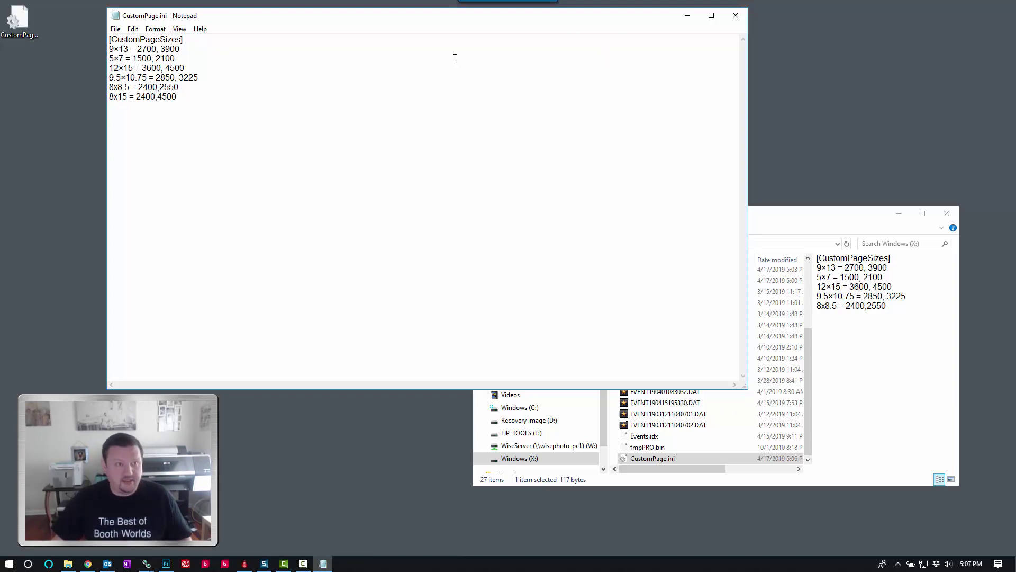
click(115, 30)
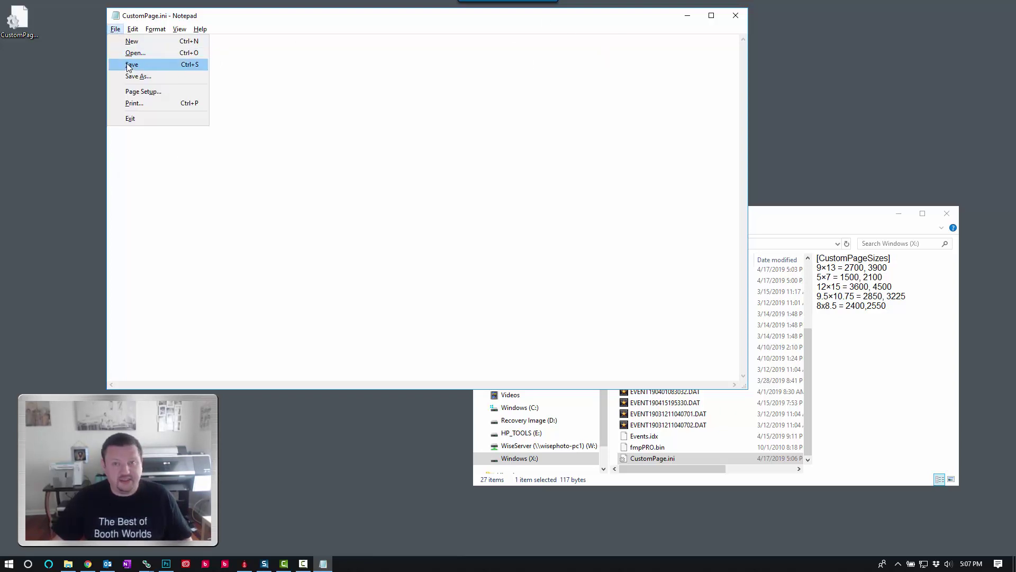
click(127, 64)
click(735, 15)
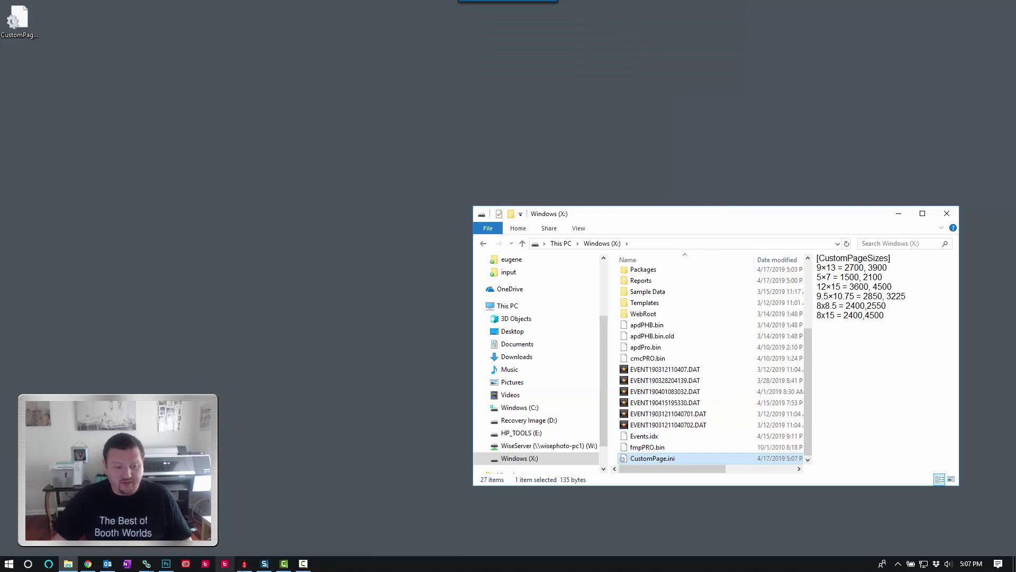
Step: Restart Darkroom Professional Edition and log in with the Admin account
click(244, 563)
click(1006, 7)
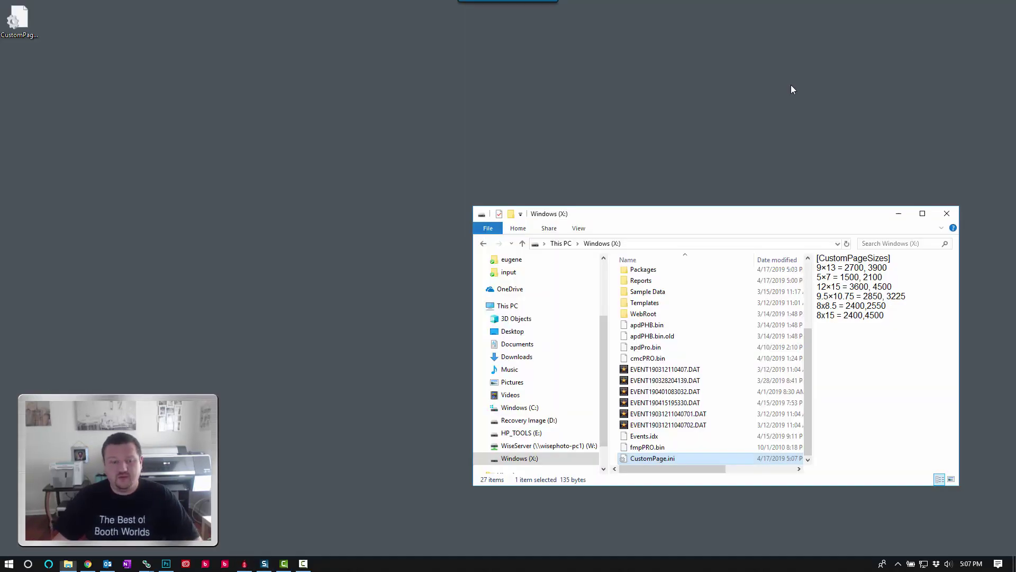
click(245, 563)
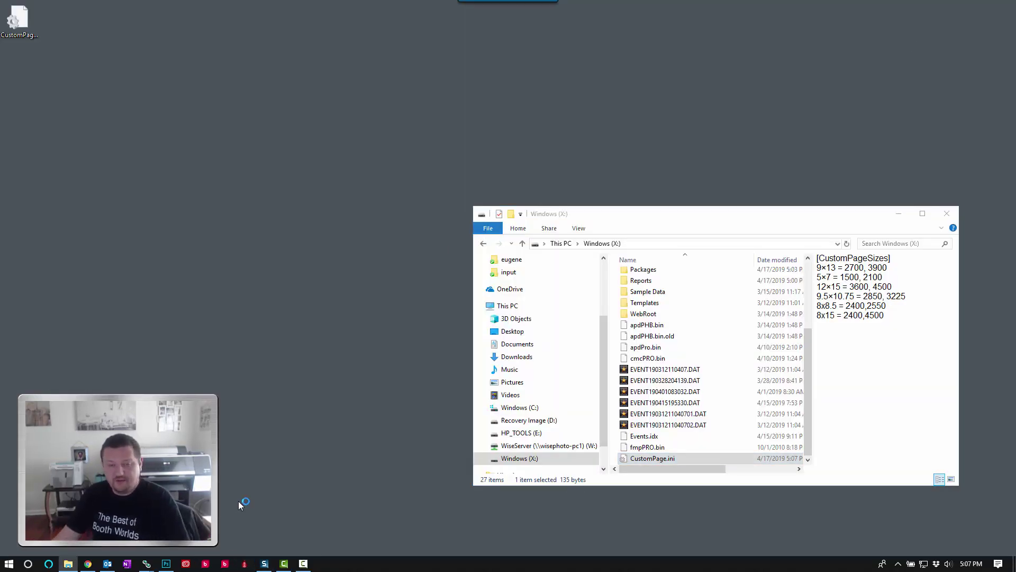
key(super+d)
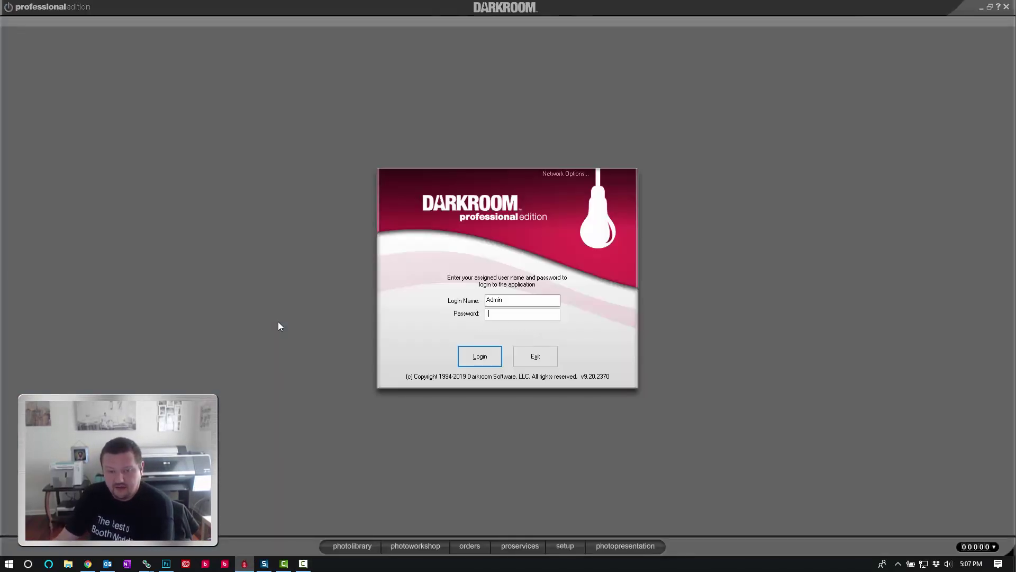
click(470, 359)
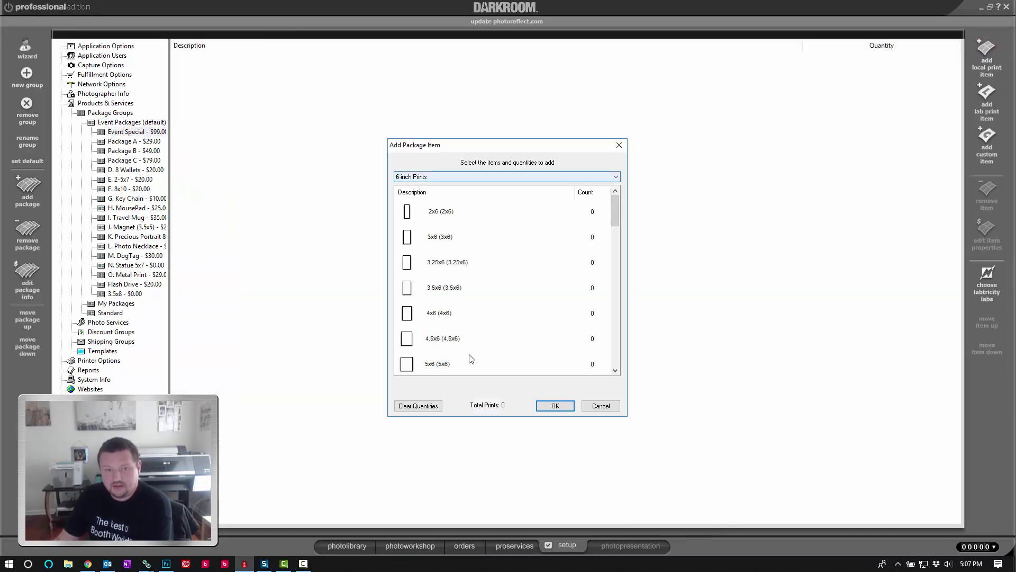
Step: Try adding one 8x15 print from Custom Sizes to the Event Special package, and cancel without adding it
key(alt+Down)
scroll(469, 354, down, 1)
key(End)
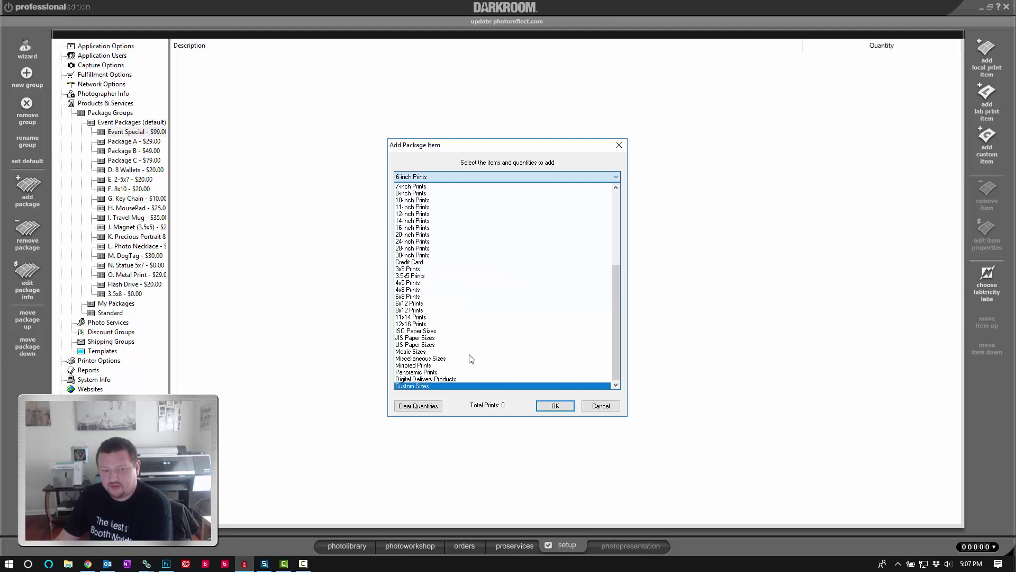
key(Return)
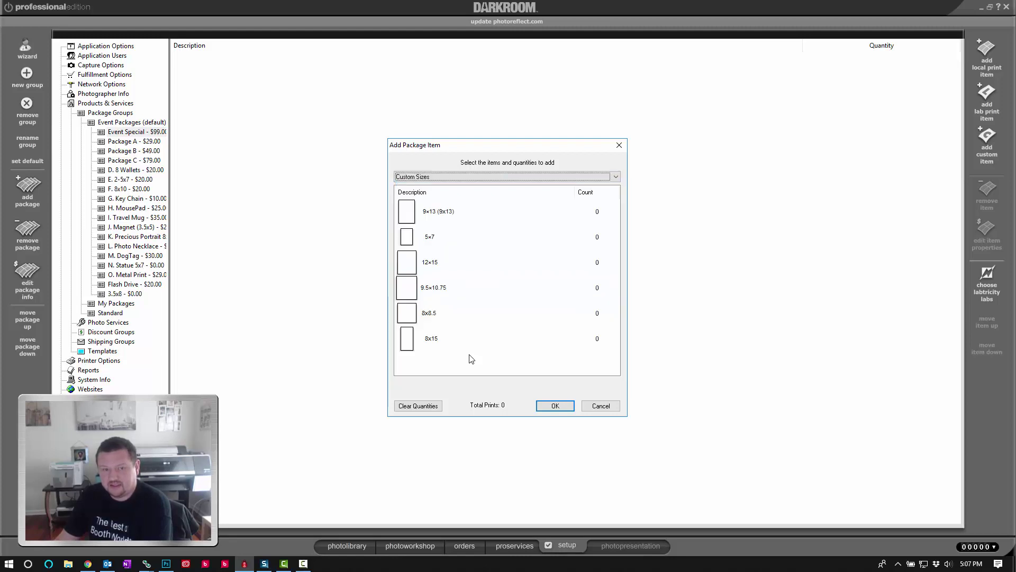
click(469, 354)
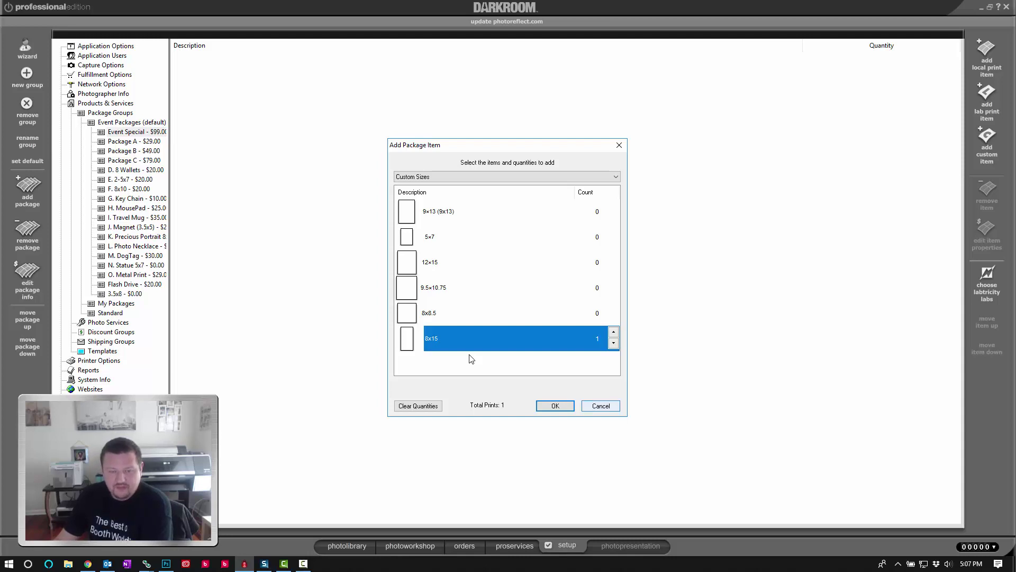
key(Tab)
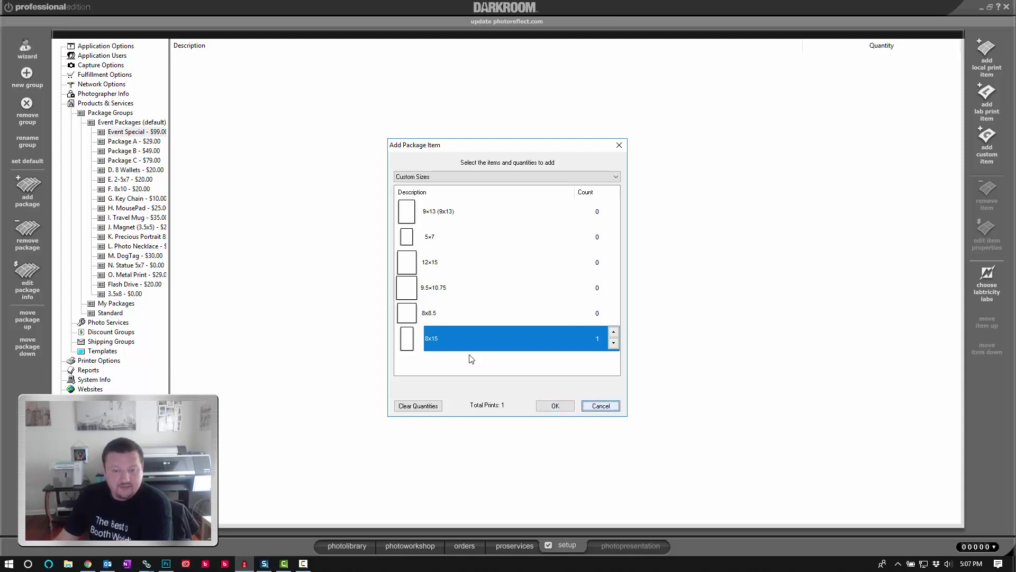
key(space)
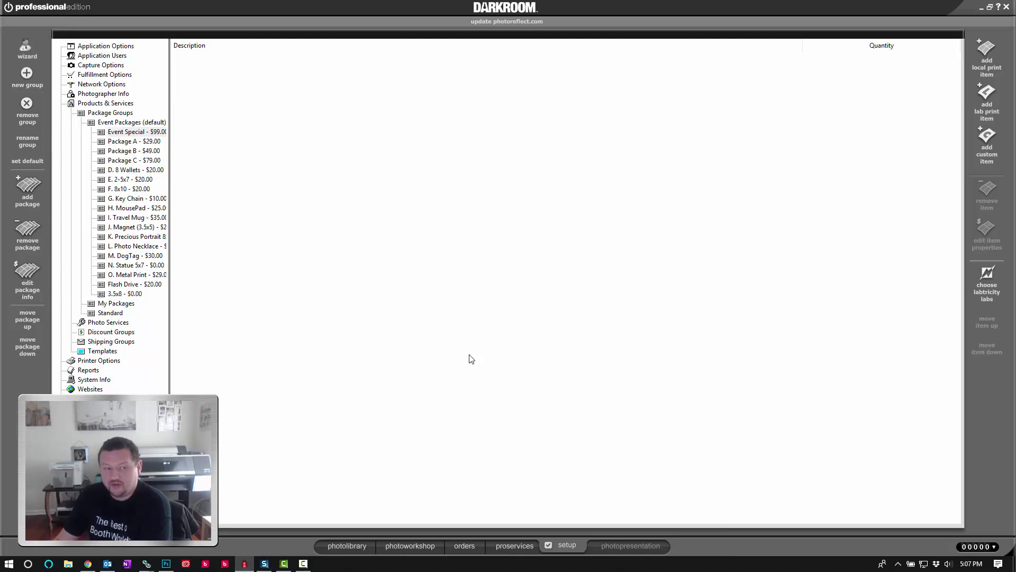
Step: Open the FUJIFILM DX100 EX printer's print size selection for the 203 mm (8-inch) roll and go to the custom sizes
key(t)
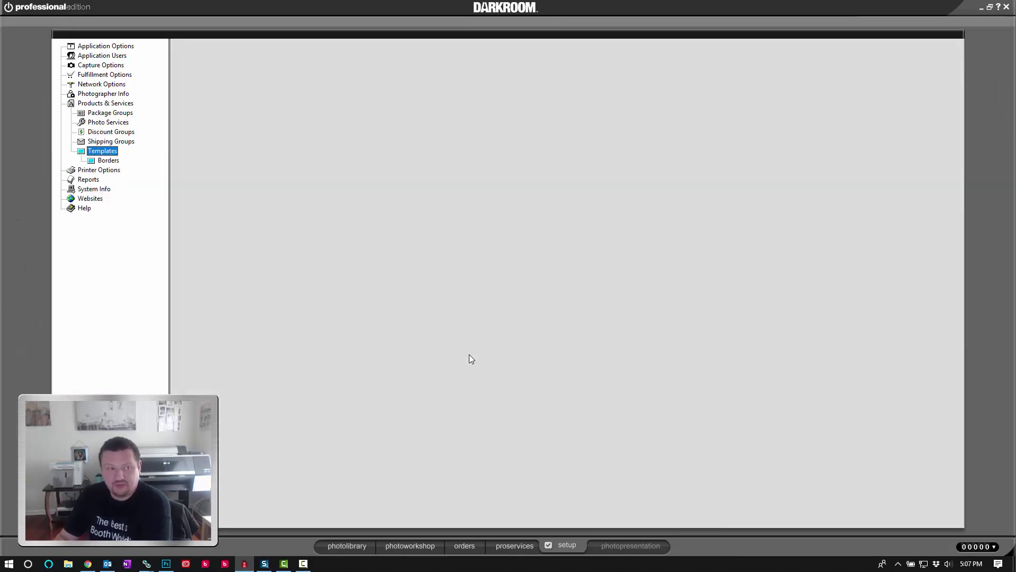
key(p)
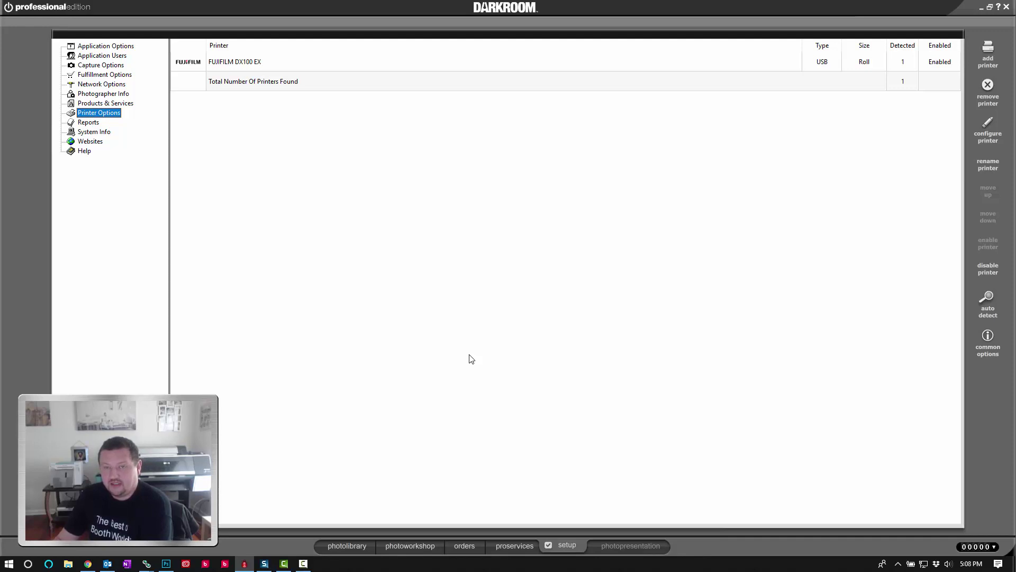
key(Return)
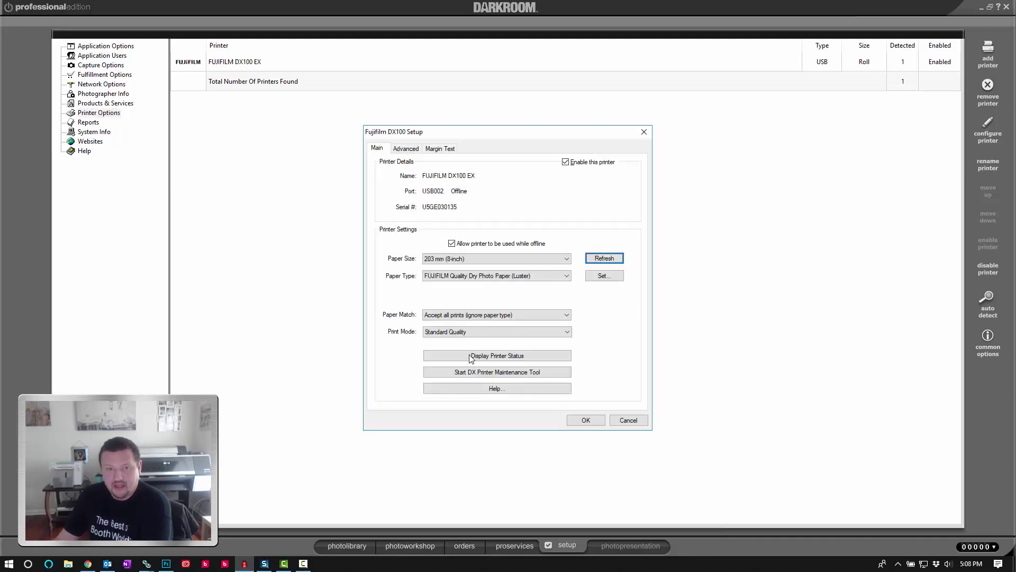
key(ctrl+Tab)
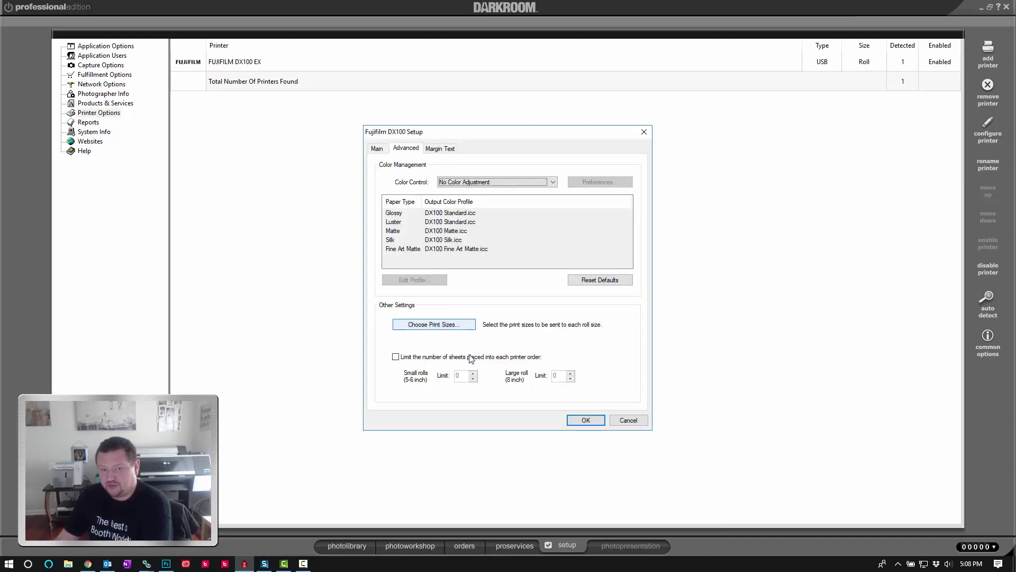
click(433, 325)
key(Up)
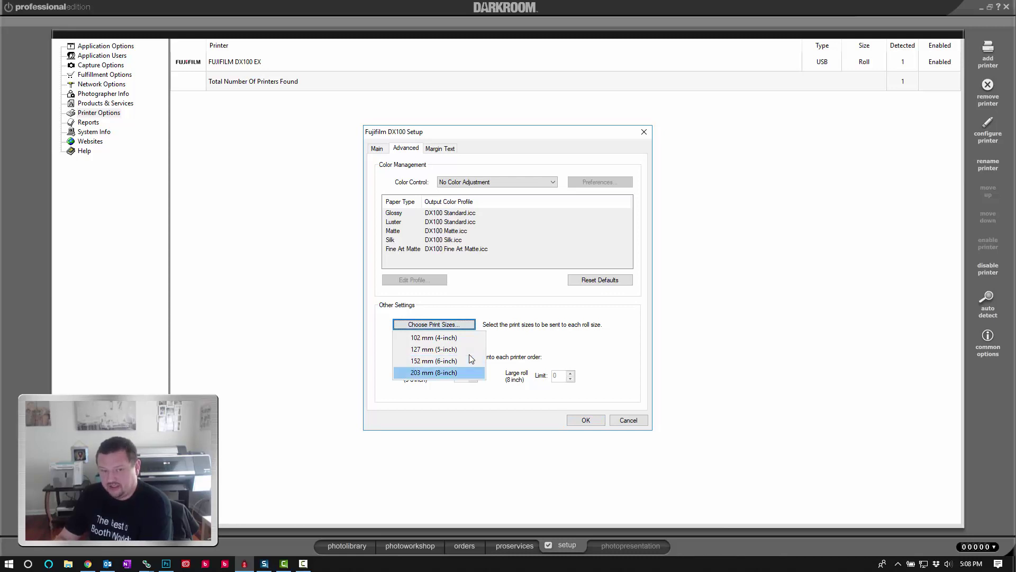
key(Return)
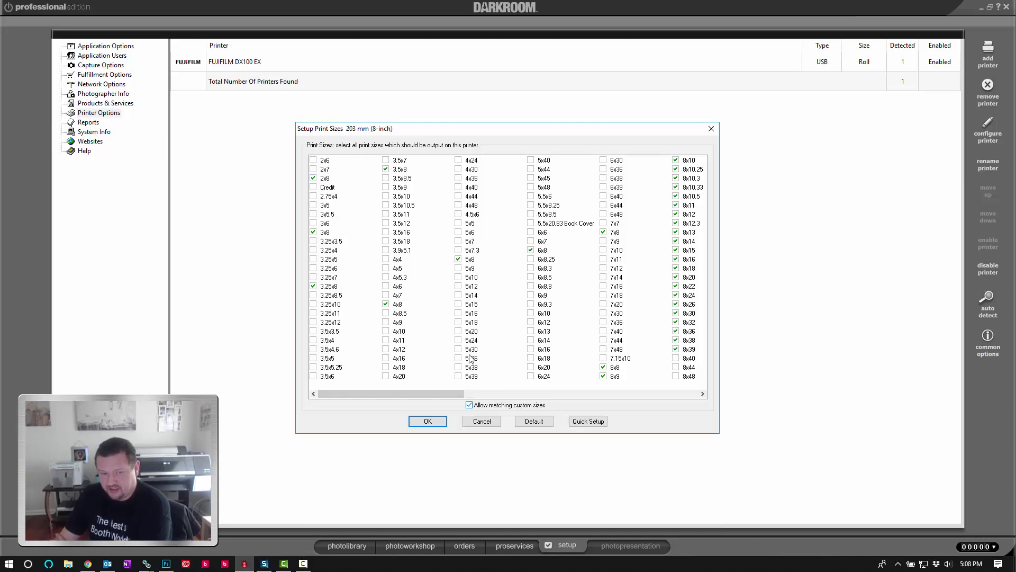
scroll(470, 359, right, 10)
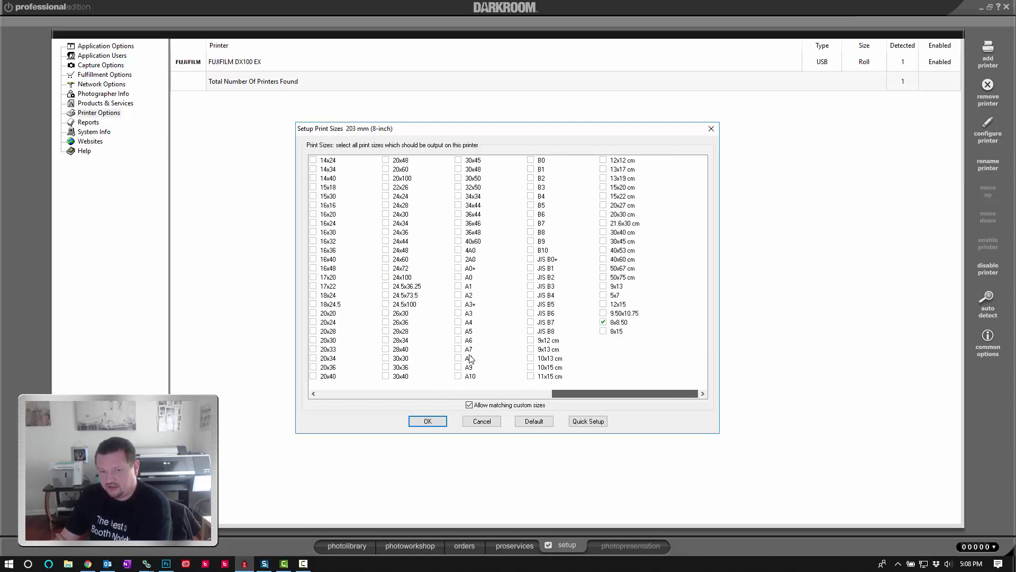